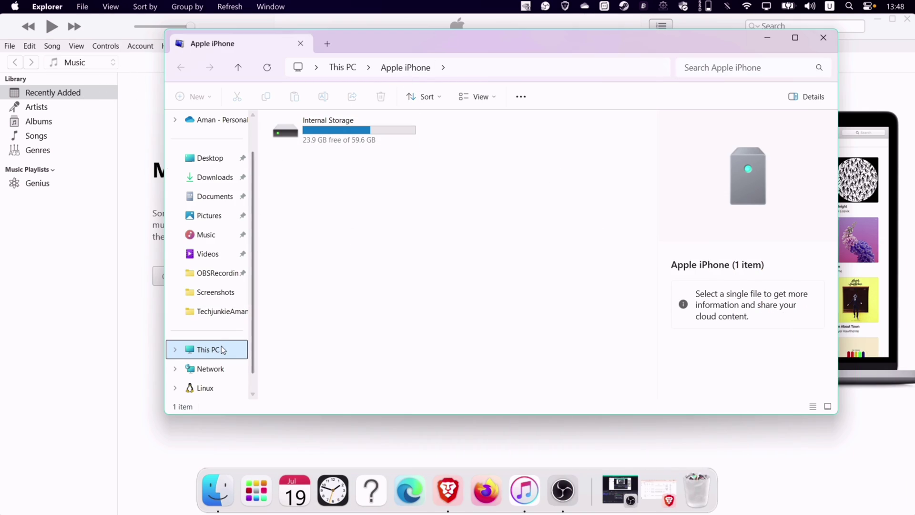
# Switch File Explorer from the Apple iPhone's internal storage to This PC.
pyautogui.click(221, 350)
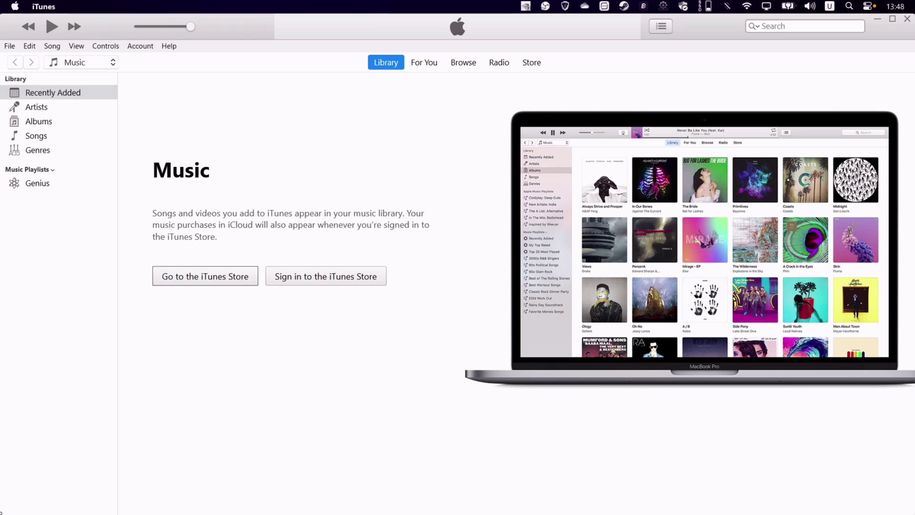
# Open Device Manager through a Start search for 'device' and maximize it.
pyautogui.press('super')
pyautogui.write('device')
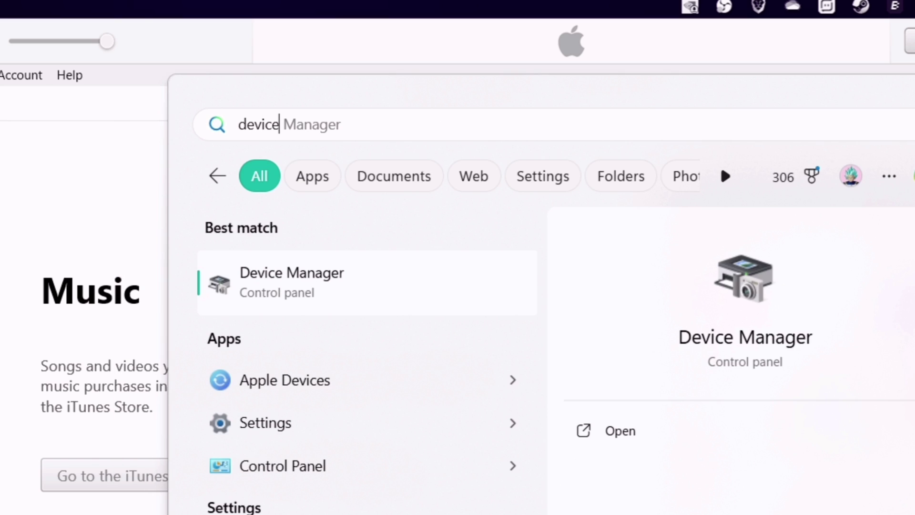
pyautogui.click(384, 280)
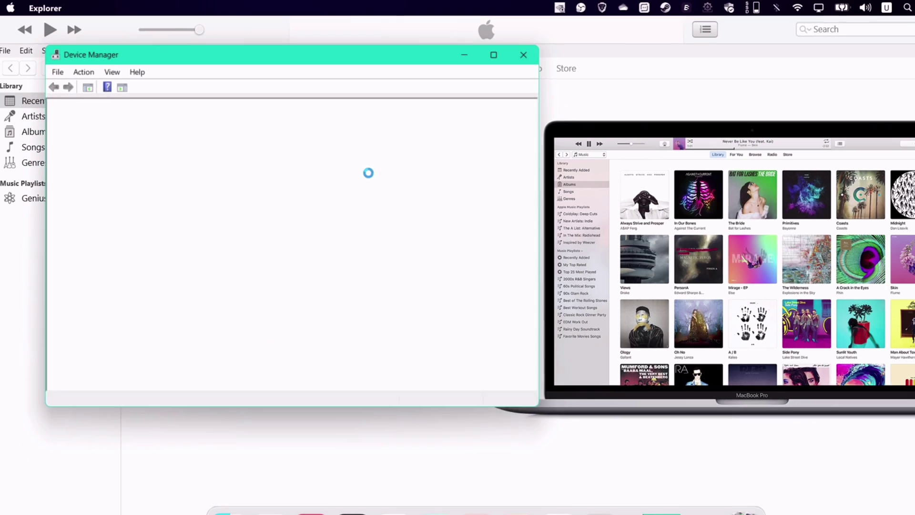
pyautogui.click(496, 52)
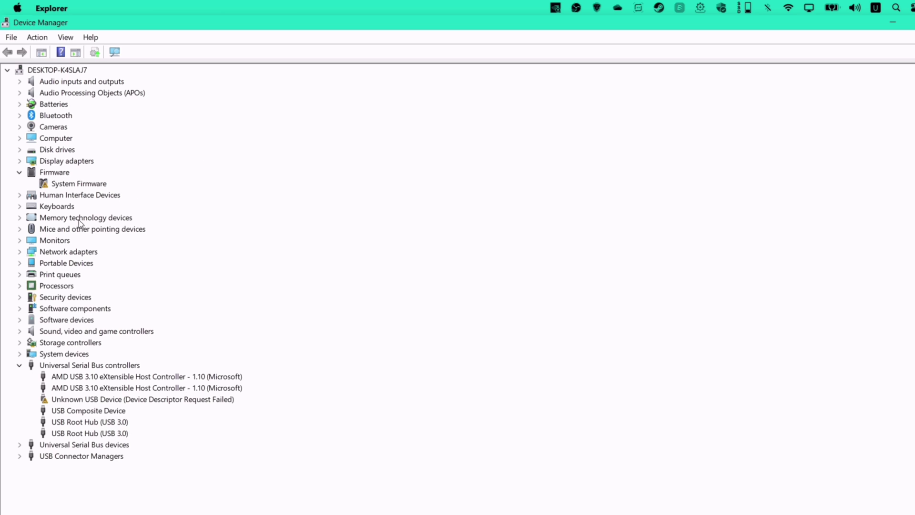
# Uninstall Apple iPhone under Portable Devices, close Explorer, and select the reappeared iPhone entry.
pyautogui.click(20, 263)
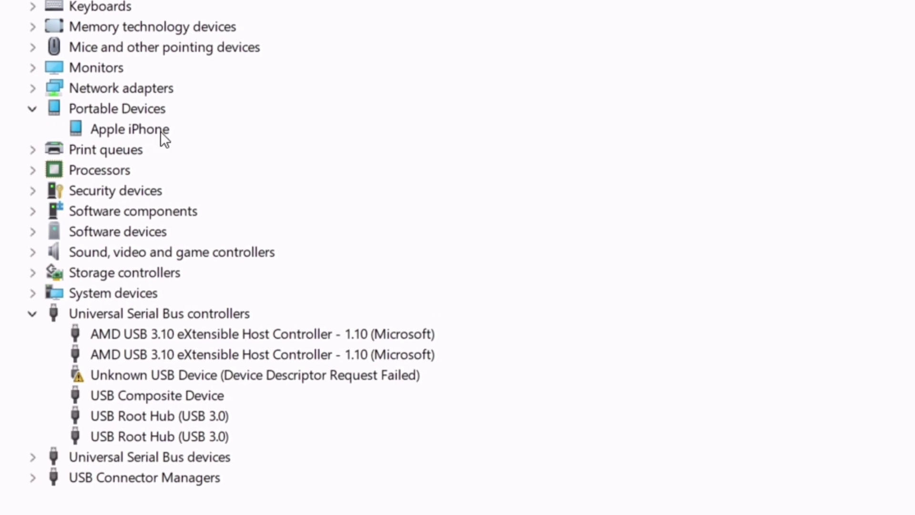
pyautogui.click(89, 274)
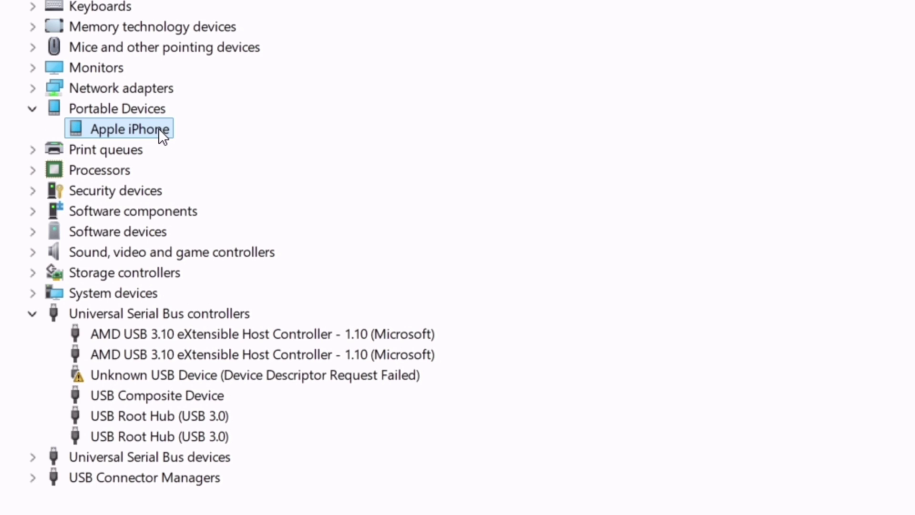
pyautogui.rightClick(159, 128)
pyautogui.click(257, 196)
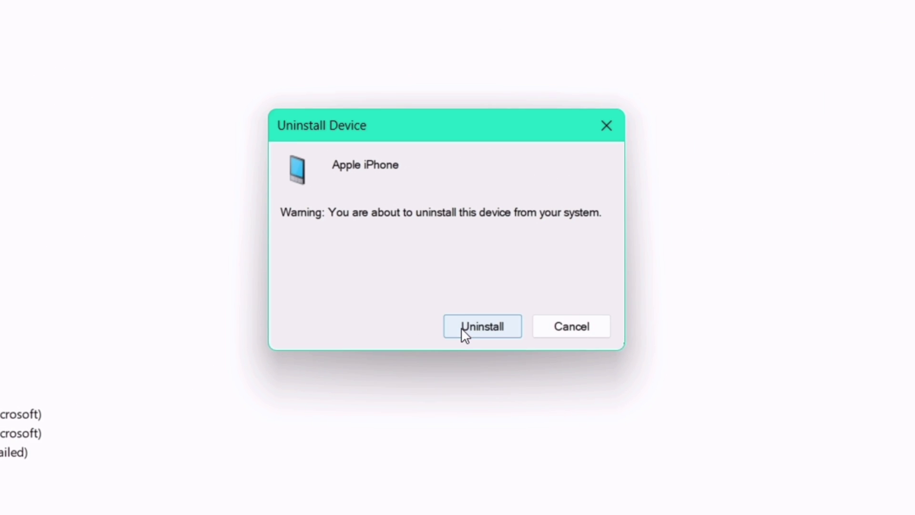
pyautogui.click(462, 328)
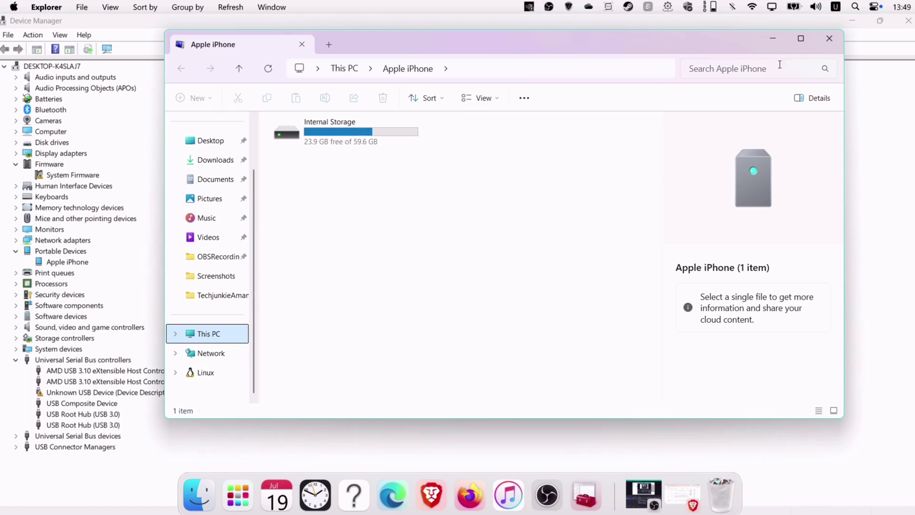
pyautogui.click(834, 39)
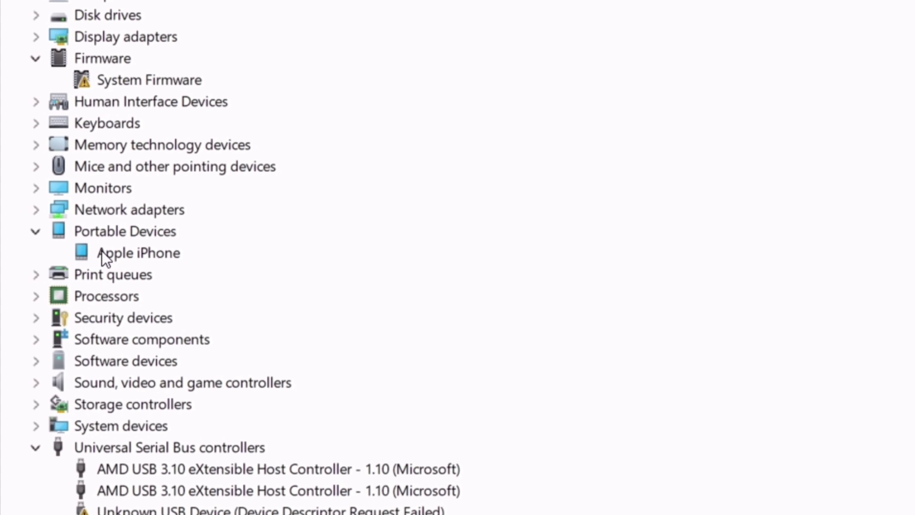
pyautogui.click(101, 250)
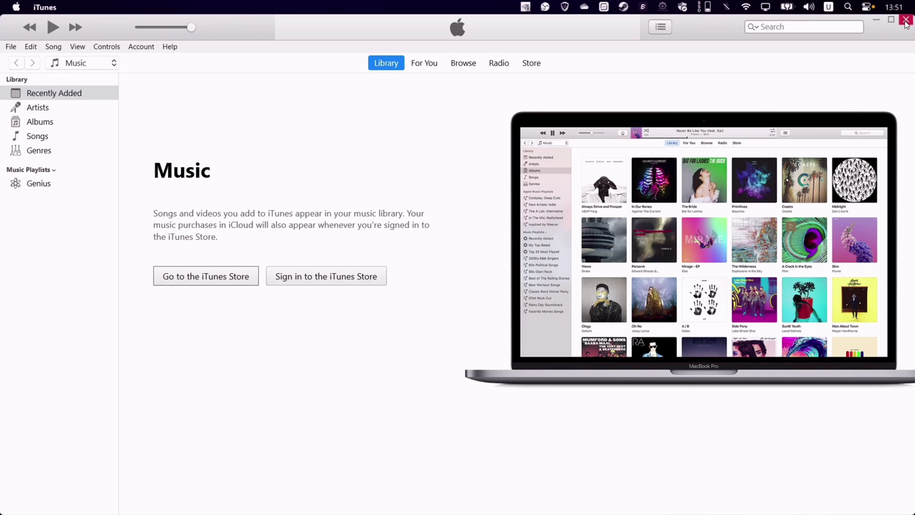
# Close iTunes and uninstall the Apple Devices app.
pyautogui.click(906, 21)
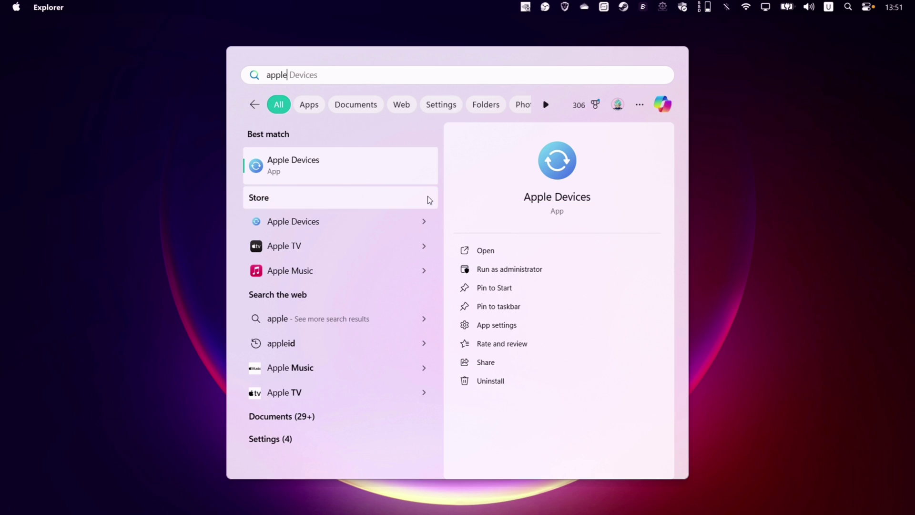
pyautogui.click(488, 382)
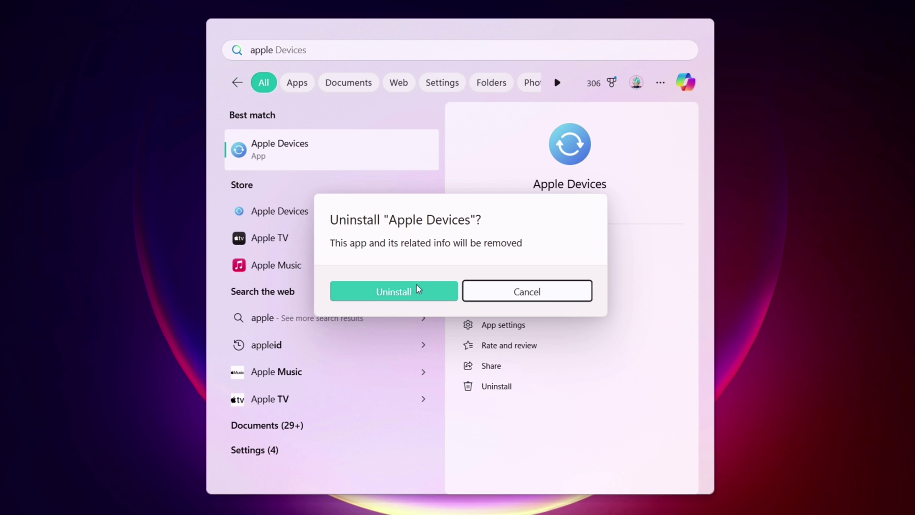
pyautogui.click(418, 289)
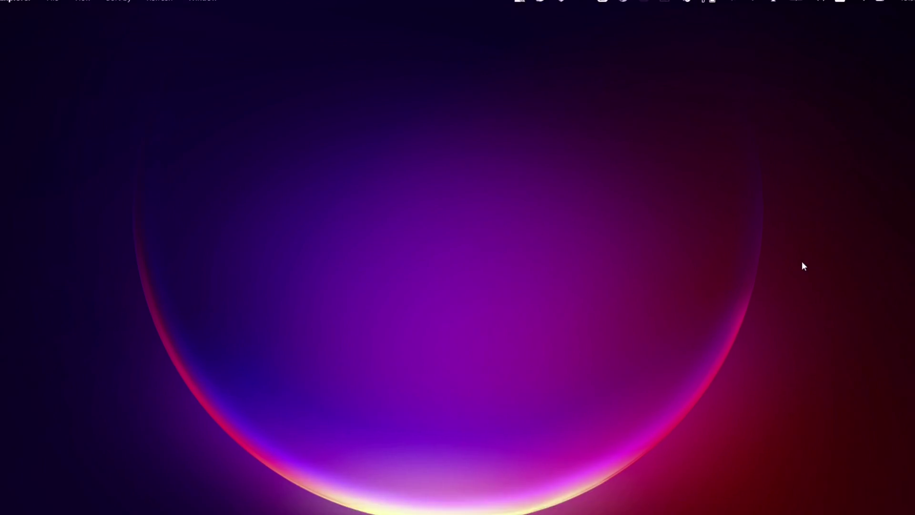
# Relaunch iTunes from a Start search and open the connected iPhone's summary page.
pyautogui.press('super')
pyautogui.write('itunes')
pyautogui.click(348, 158)
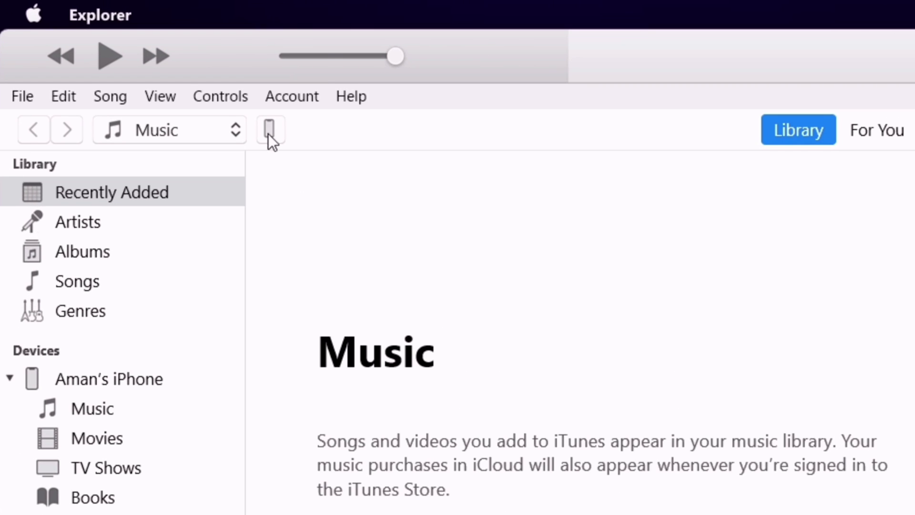
pyautogui.click(272, 134)
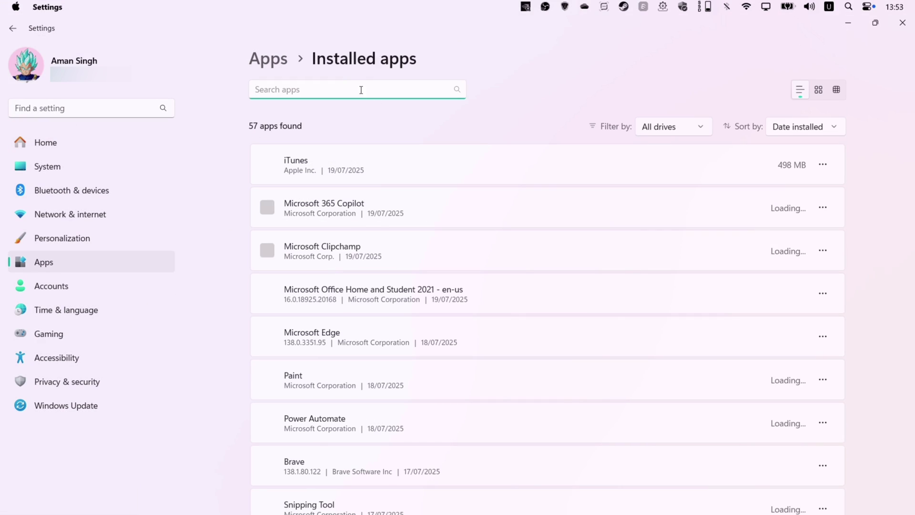
# Uninstall iTunes (498 MB) from Settings' Installed apps list, then close Settings.
pyautogui.click(728, 228)
pyautogui.click(797, 239)
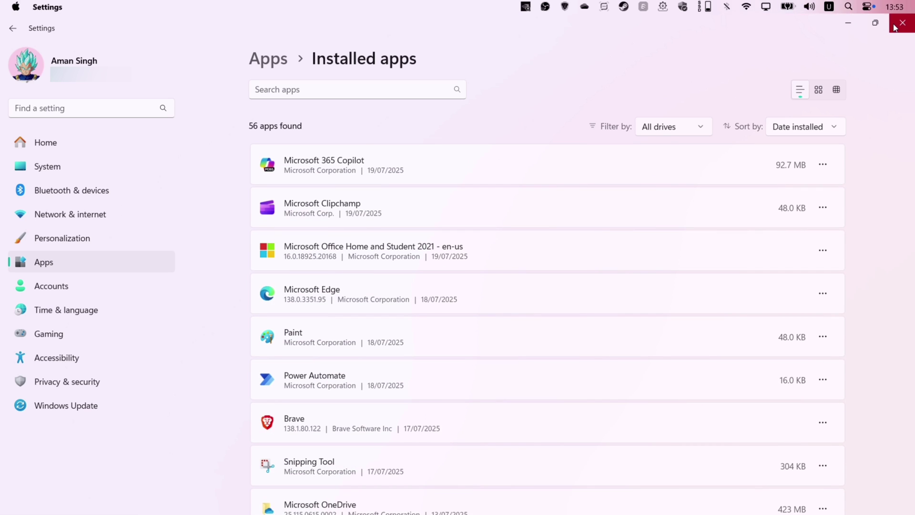
pyautogui.click(894, 28)
# Use Version History on The Apple Wiki's iTunes page to reach the iTunes 12.x Windows 64-bit installer table.
pyautogui.moveTo(425, 456)
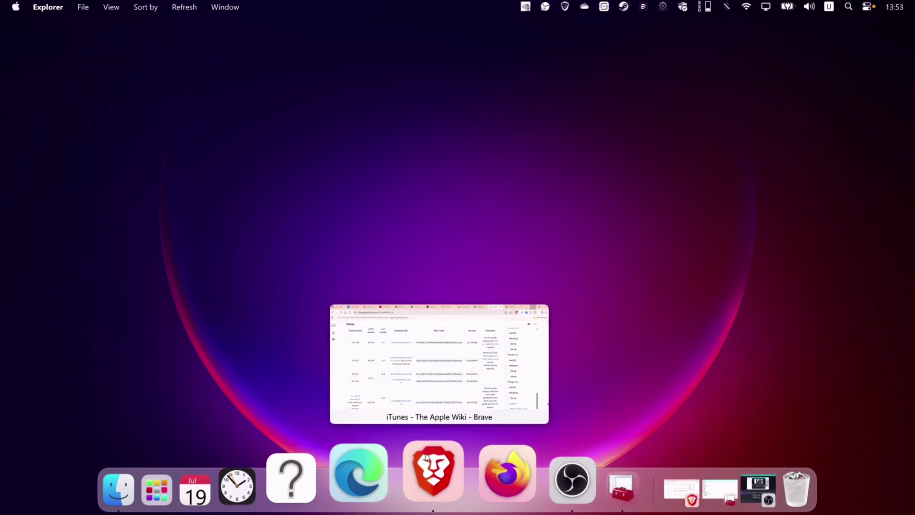
pyautogui.click(381, 371)
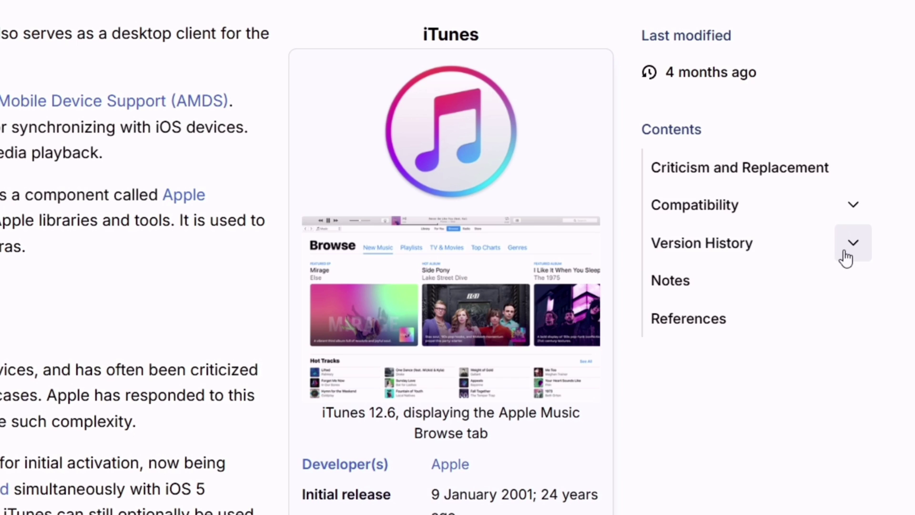
pyautogui.click(845, 257)
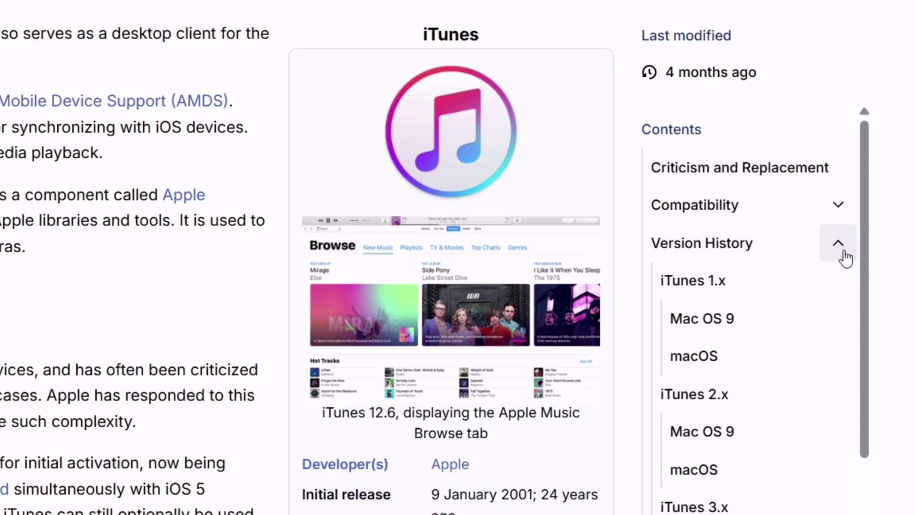
pyautogui.moveTo(827, 353)
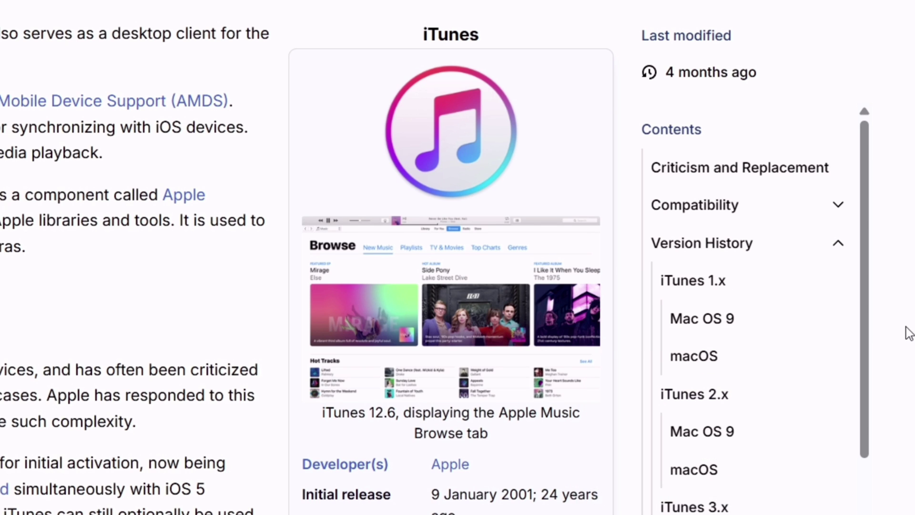
pyautogui.scroll(-10, 867, 500)
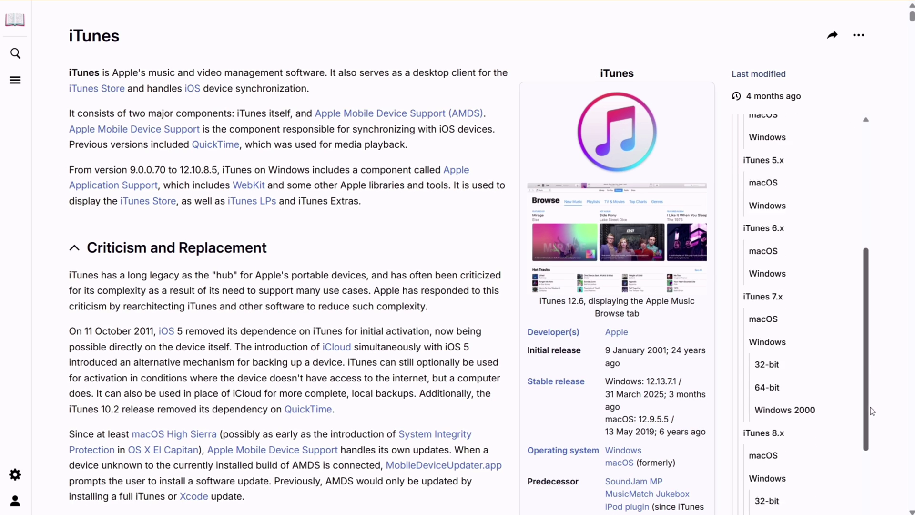
pyautogui.scroll(-8, 868, 493)
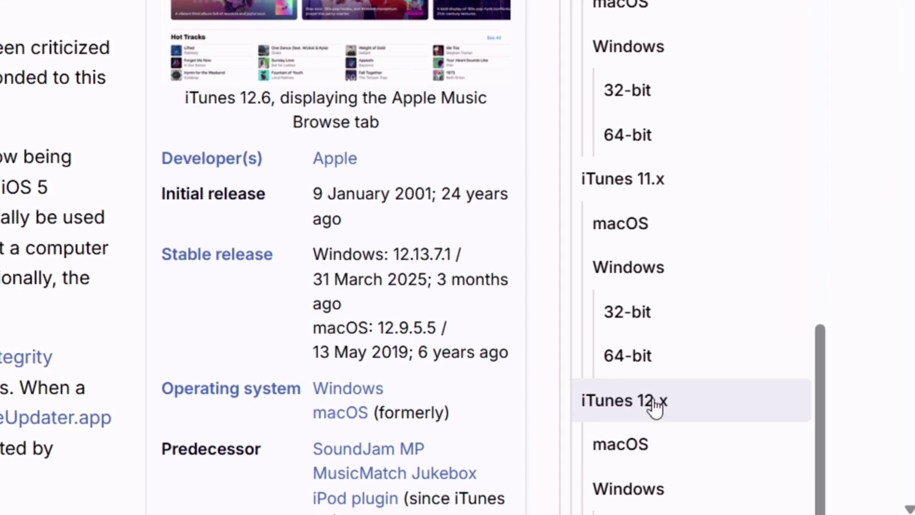
pyautogui.click(651, 497)
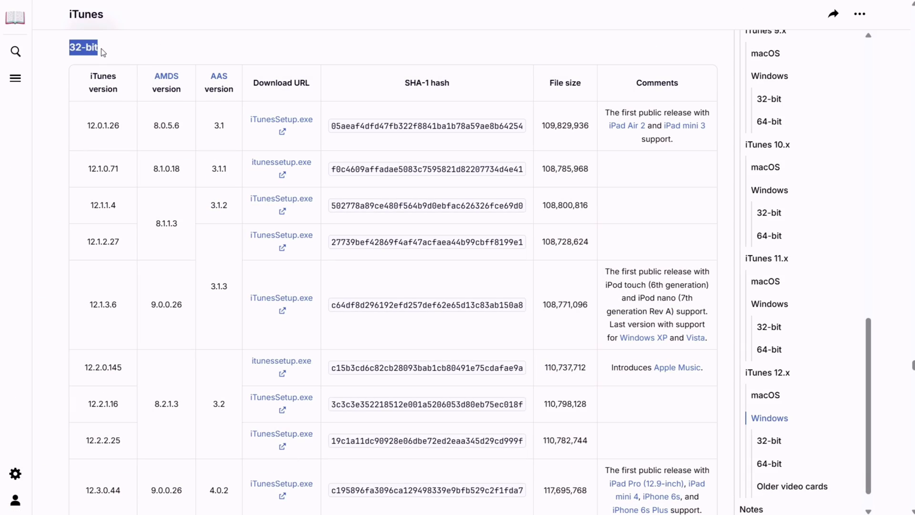
pyautogui.scroll(-20, 143, 261)
pyautogui.scroll(3, 144, 263)
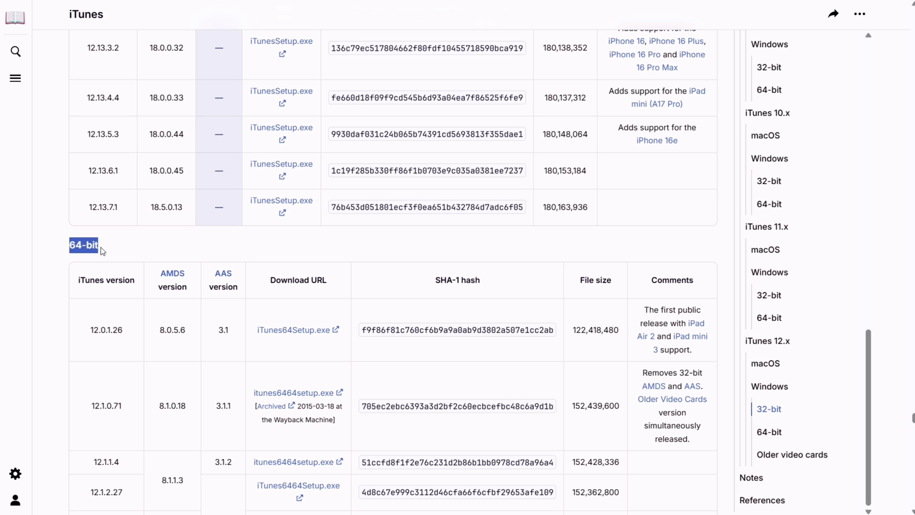
pyautogui.click(122, 248)
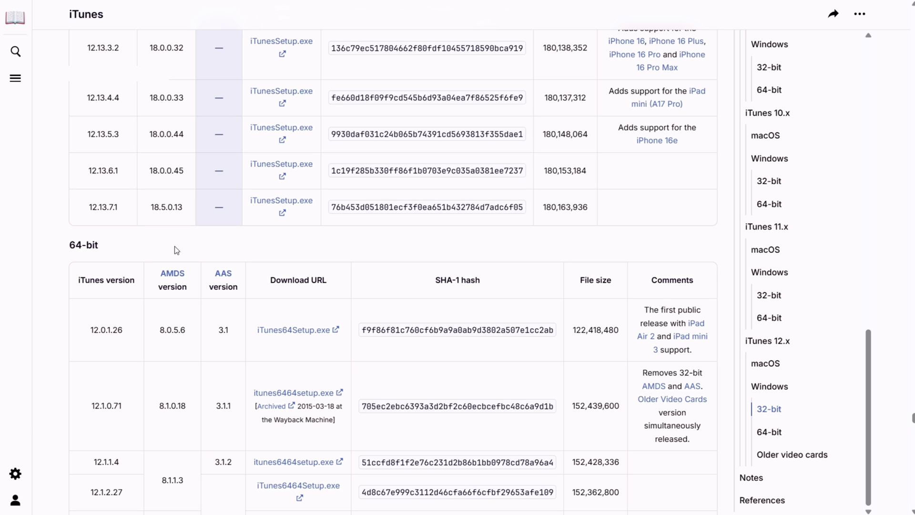
# Check About your PC in Settings: system type is 64-bit operating system, x64-based processor.
pyautogui.hotkey('alt', 'Tab')
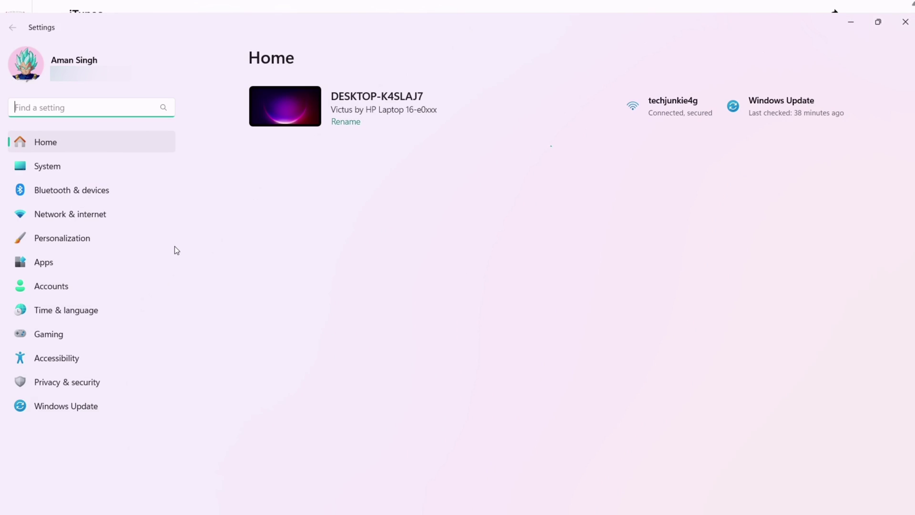
pyautogui.write('about')
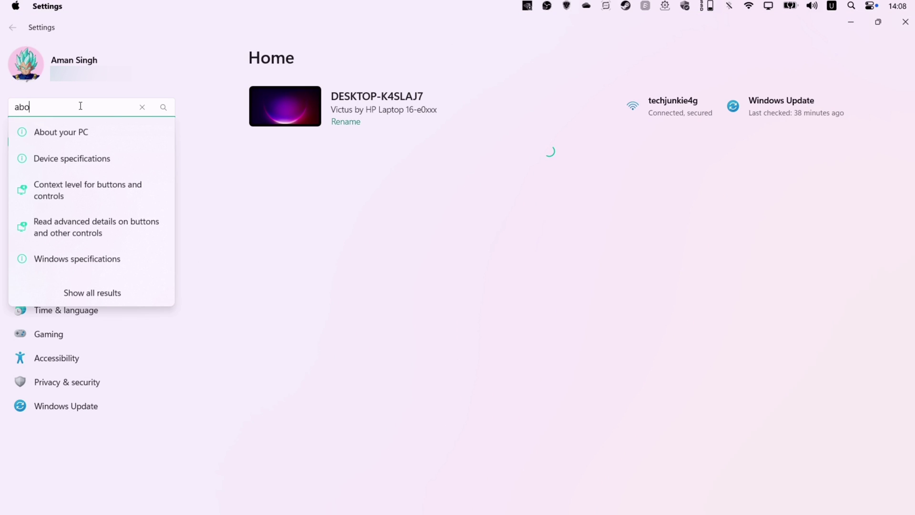
pyautogui.click(46, 160)
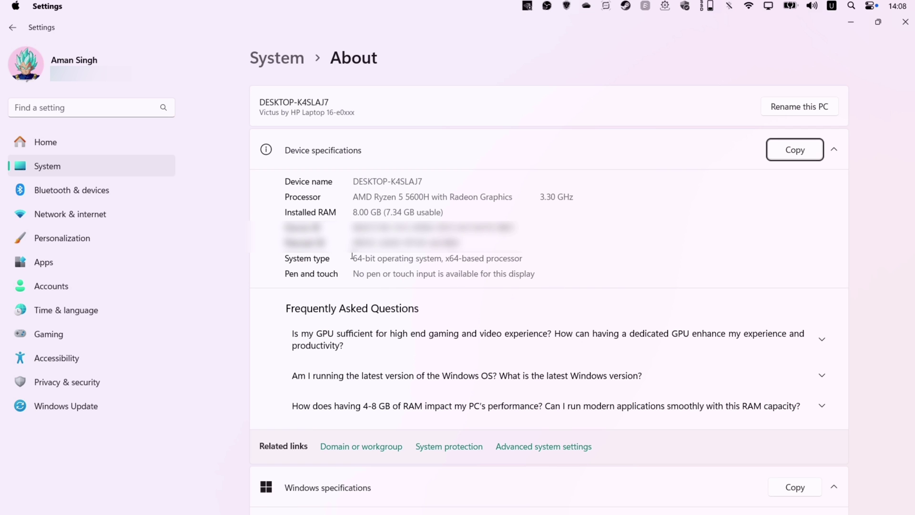
pyautogui.moveTo(354, 257); pyautogui.dragTo(514, 272)
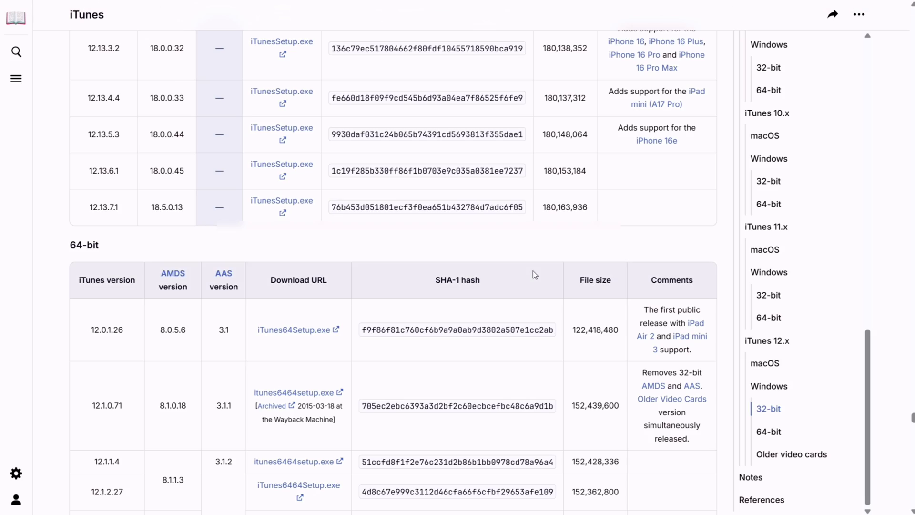
# Save iTunes64Setup.exe 12.13.7.1 from the 64-bit table's last row to Downloads.
pyautogui.scroll(-20, 124, 277)
pyautogui.scroll(2, 133, 277)
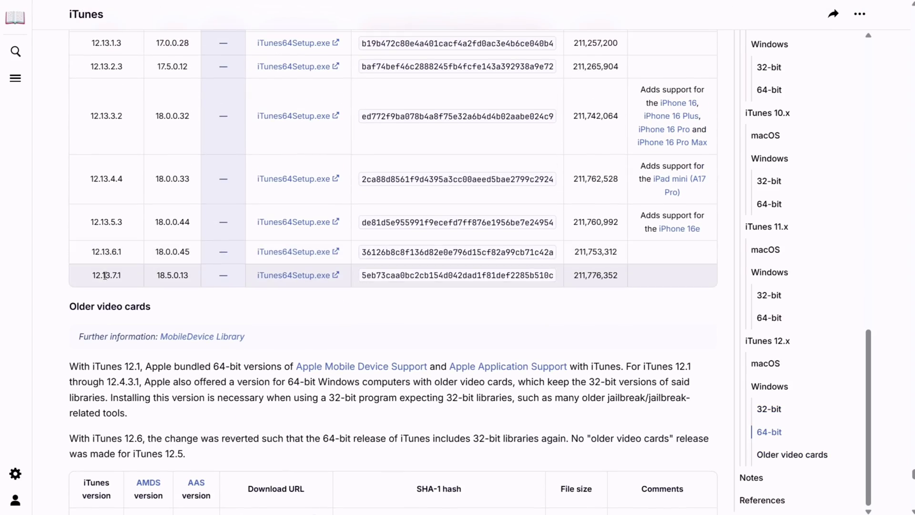
pyautogui.click(409, 348)
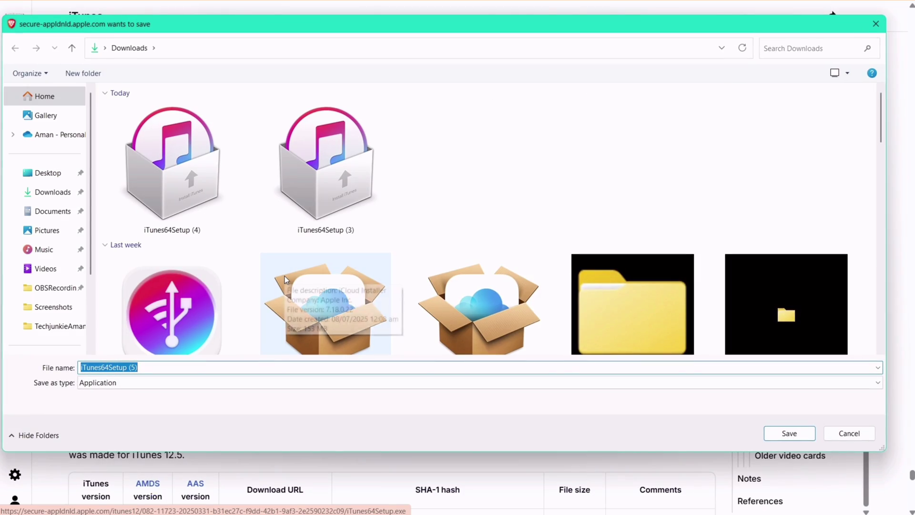
pyautogui.press('Return')
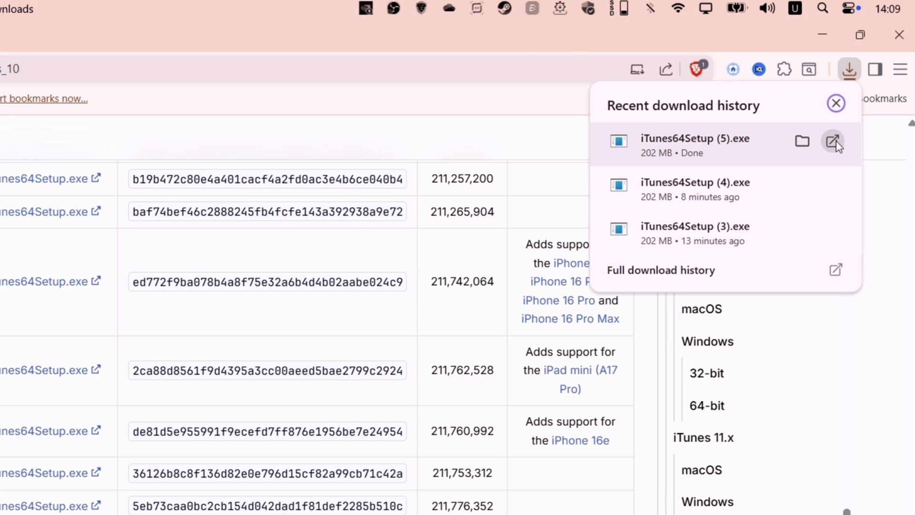
# Run the downloaded installer to reinstall iTunes 12.13.7.1, then open the iPhone 11 Pro's summary page.
pyautogui.click(835, 142)
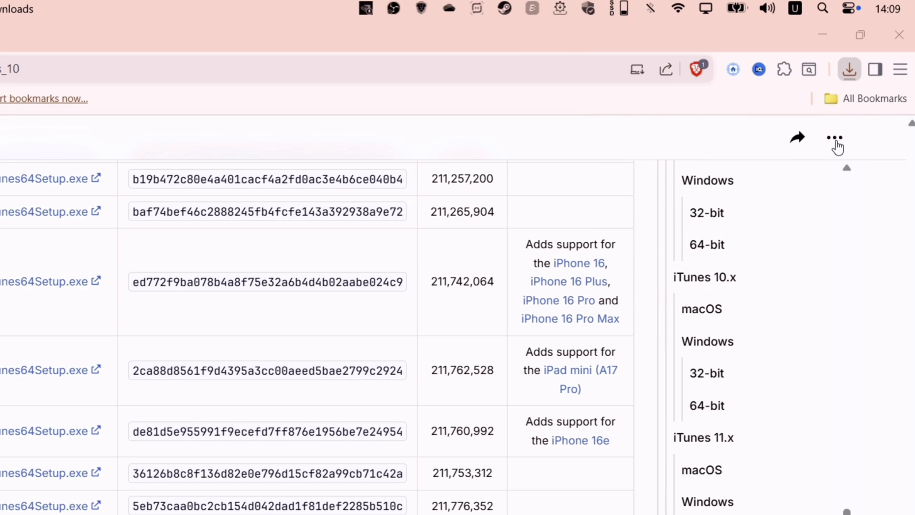
pyautogui.click(821, 34)
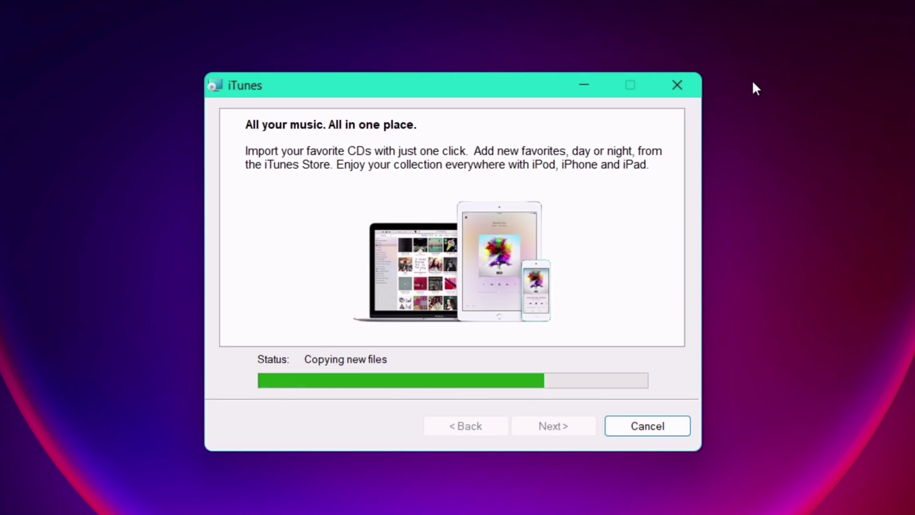
pyautogui.click(548, 425)
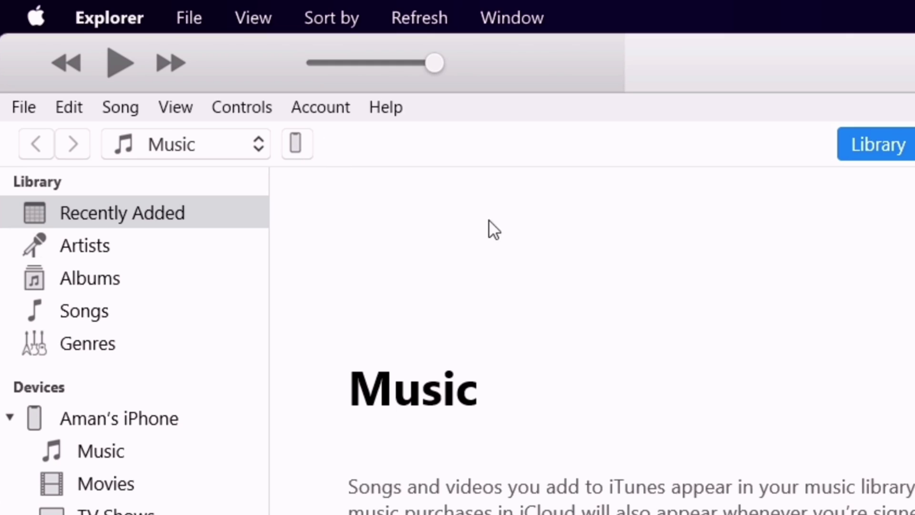
pyautogui.click(296, 144)
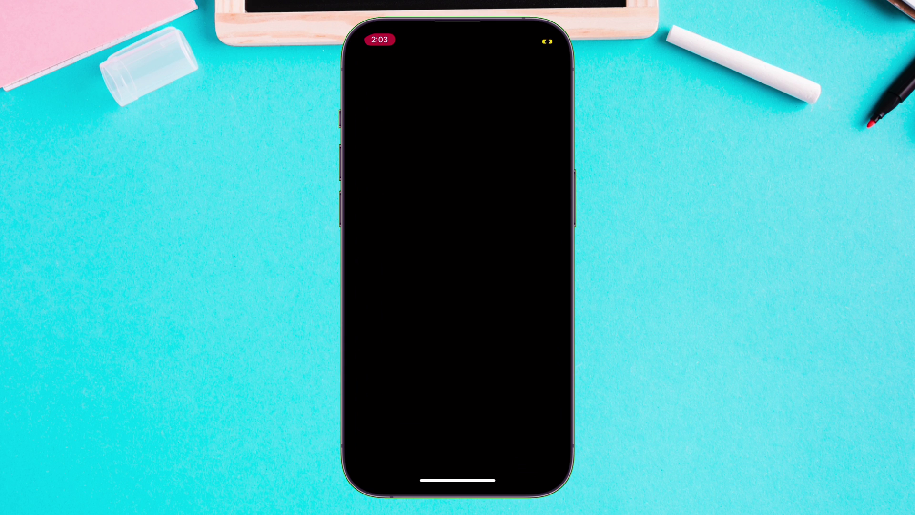
# On the iPhone, reset Location & Privacy via General > Transfer or Reset iPhone > Reset.
pyautogui.scroll(-3, 457, 258)
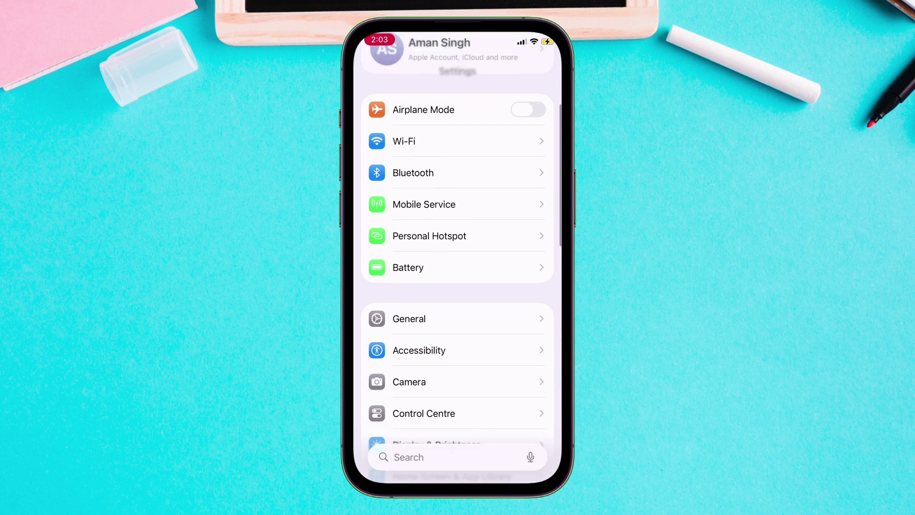
pyautogui.click(408, 276)
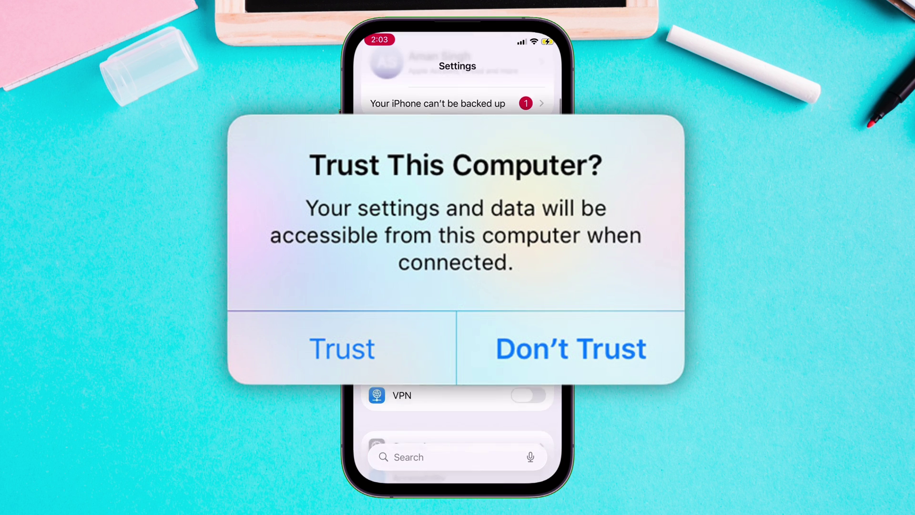
pyautogui.click(448, 336)
pyautogui.scroll(-10, 457, 286)
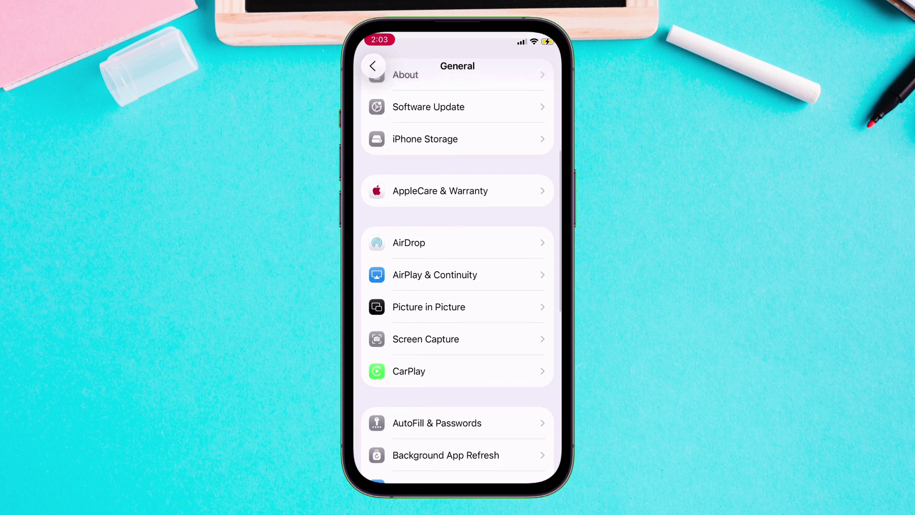
pyautogui.click(498, 400)
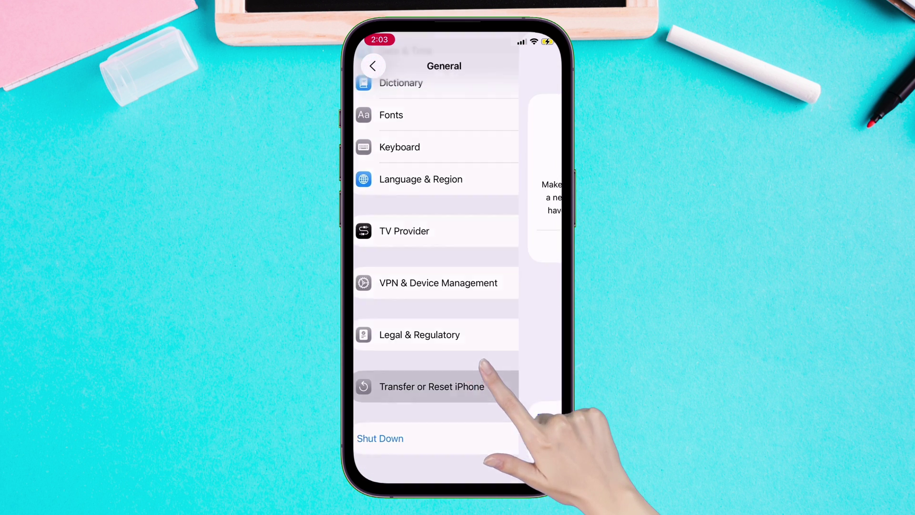
pyautogui.click(416, 415)
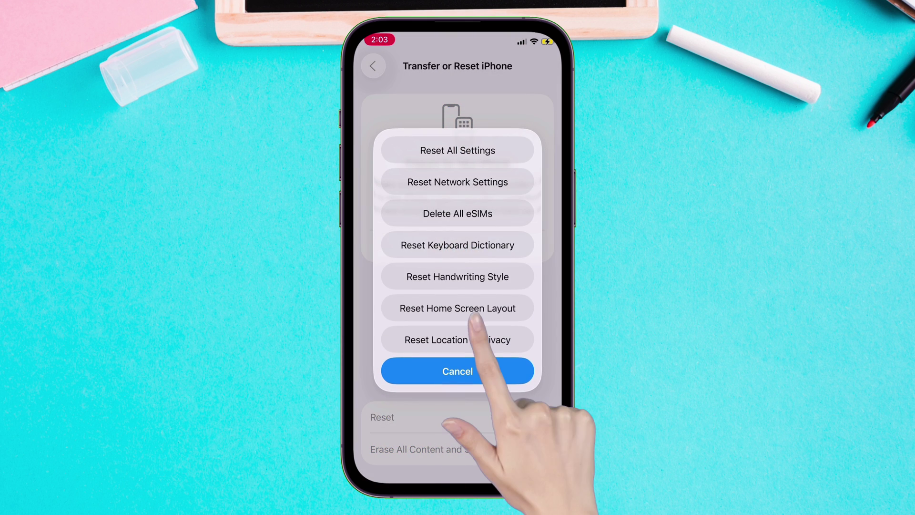
pyautogui.click(476, 316)
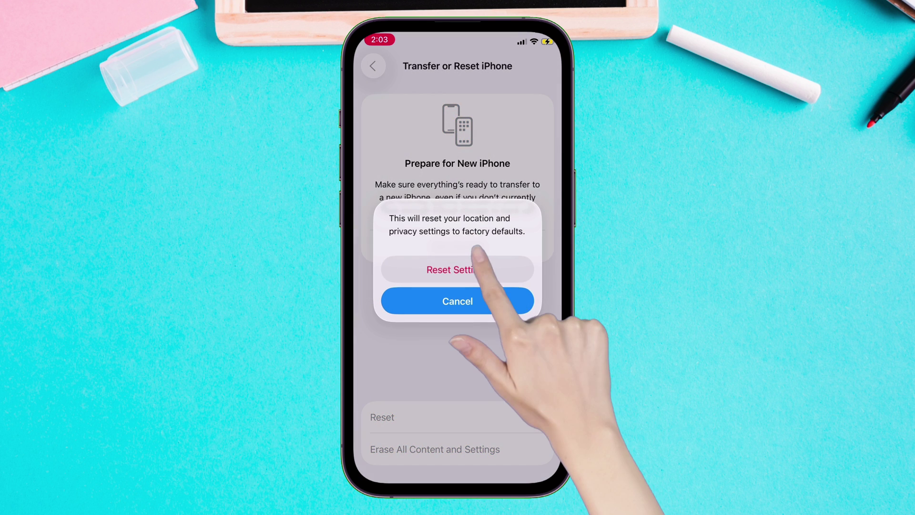
pyautogui.click(476, 265)
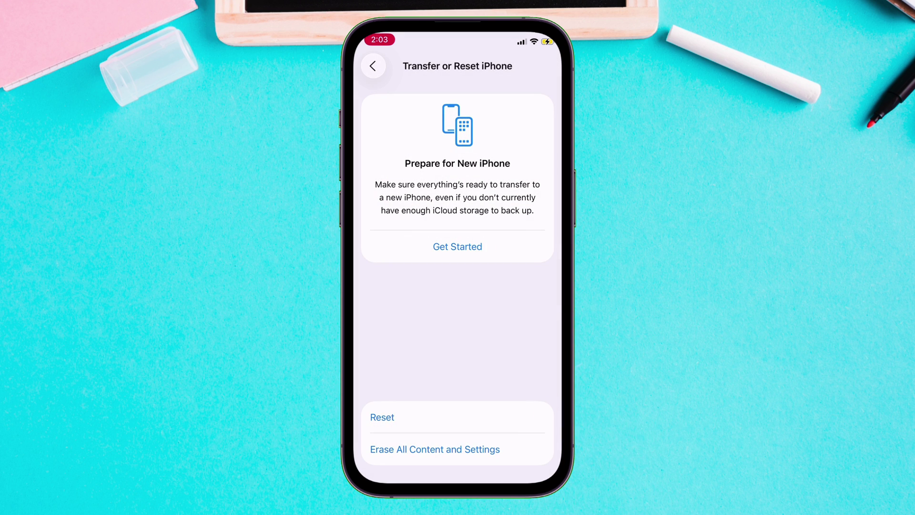